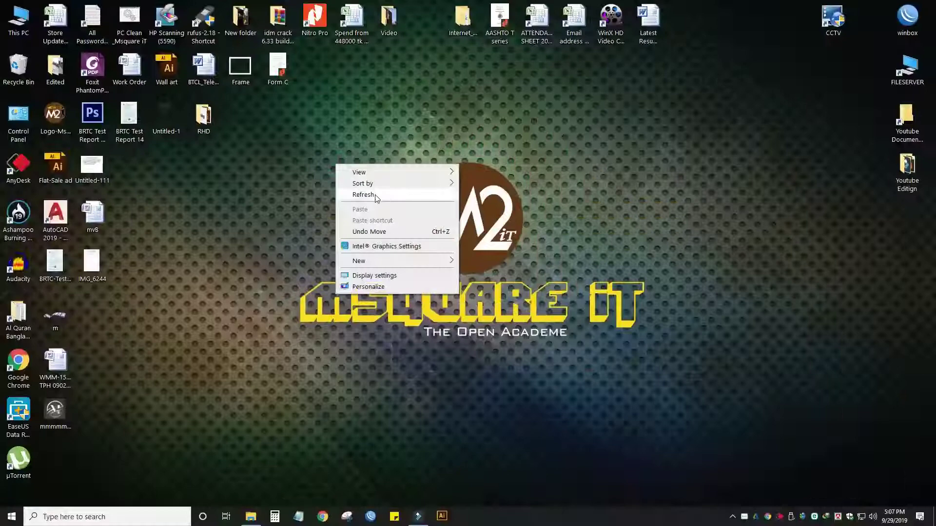
Refresh the desktop several times from its right-click menu
{"action": "left_click", "coordinate": [376, 196]}
{"action": "right_click", "coordinate": [317, 160]}
{"action": "left_click", "coordinate": [347, 194]}
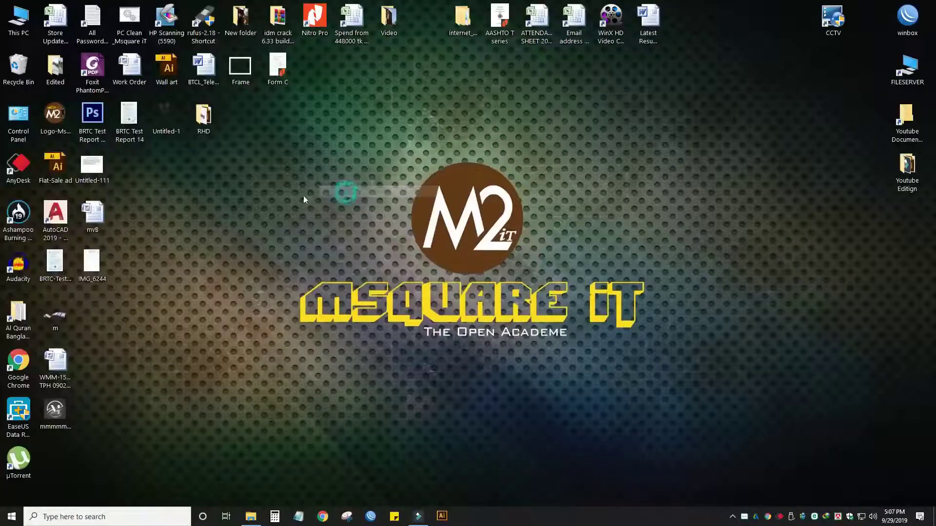
{"action": "left_click_drag", "start_coordinate": [273, 141], "coordinate": [706, 390]}
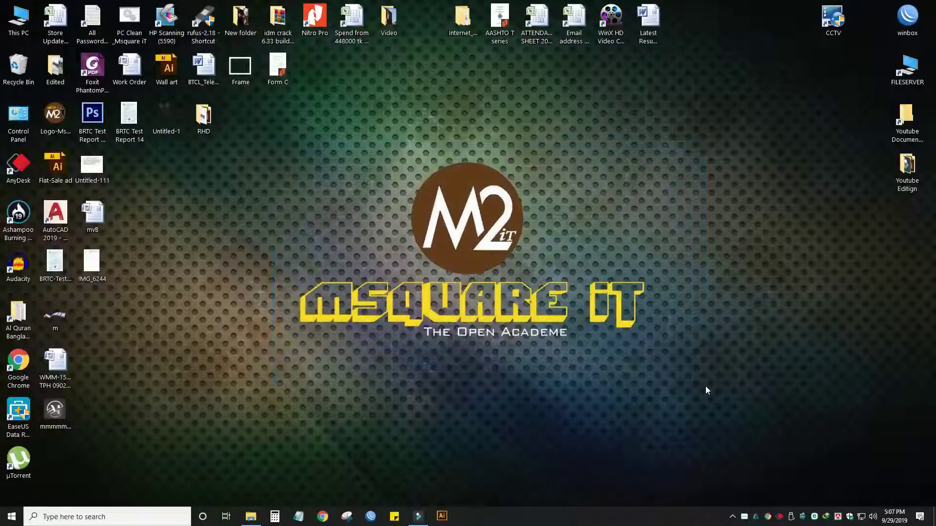
{"action": "right_click", "coordinate": [254, 330]}
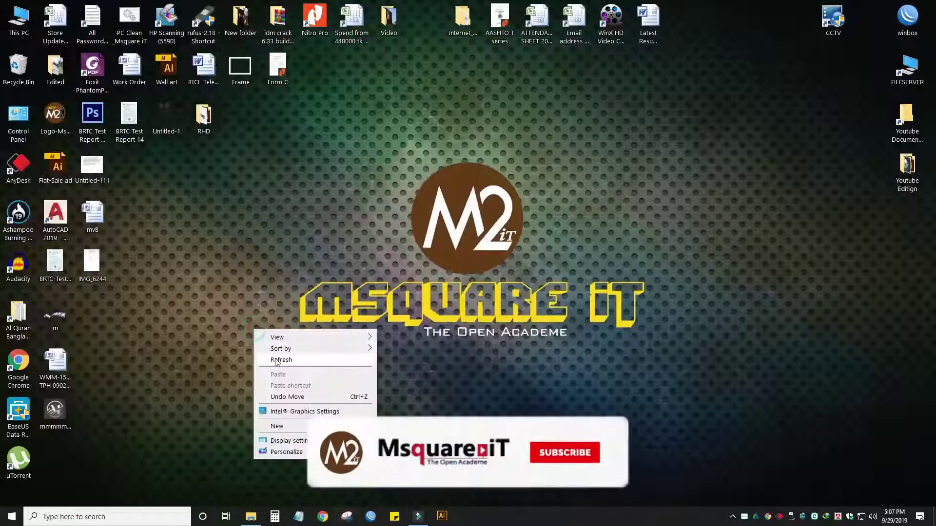
{"action": "left_click", "coordinate": [281, 360]}
Launch the browser and load facebook.com
{"action": "left_click", "coordinate": [323, 517]}
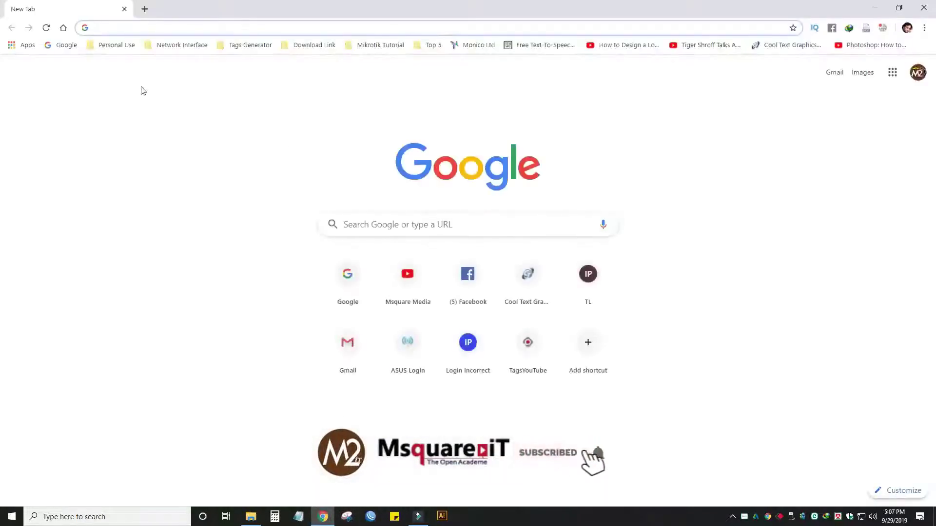
{"action": "left_click", "coordinate": [114, 28]}
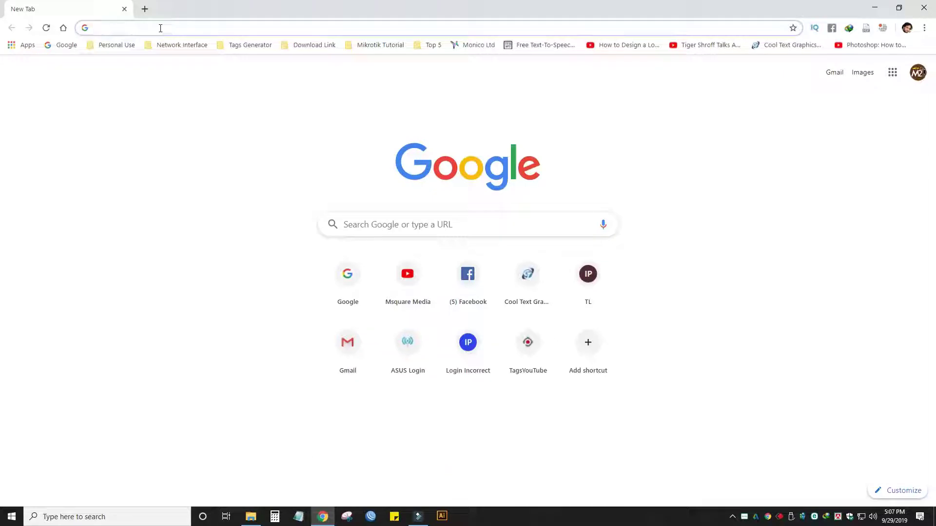
{"action": "type", "text": "face"}
{"action": "key", "text": "Return"}
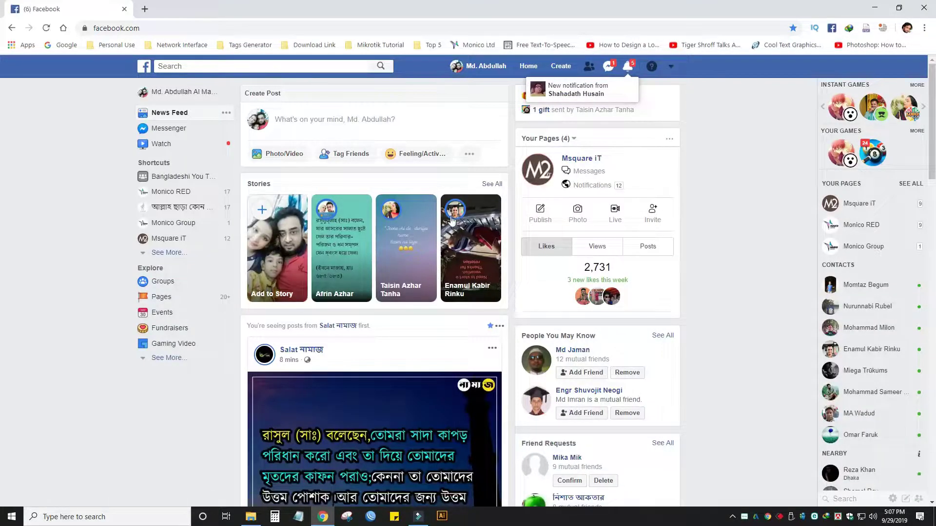
{"action": "mouse_move", "coordinate": [184, 176]}
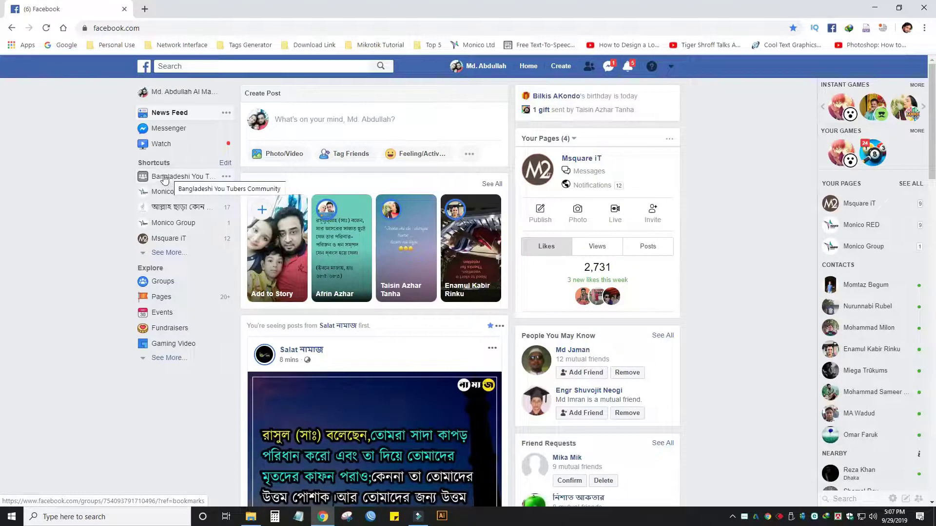
Open the Monico Group page from the news feed after briefly visiting a community group
{"action": "left_click", "coordinate": [165, 177]}
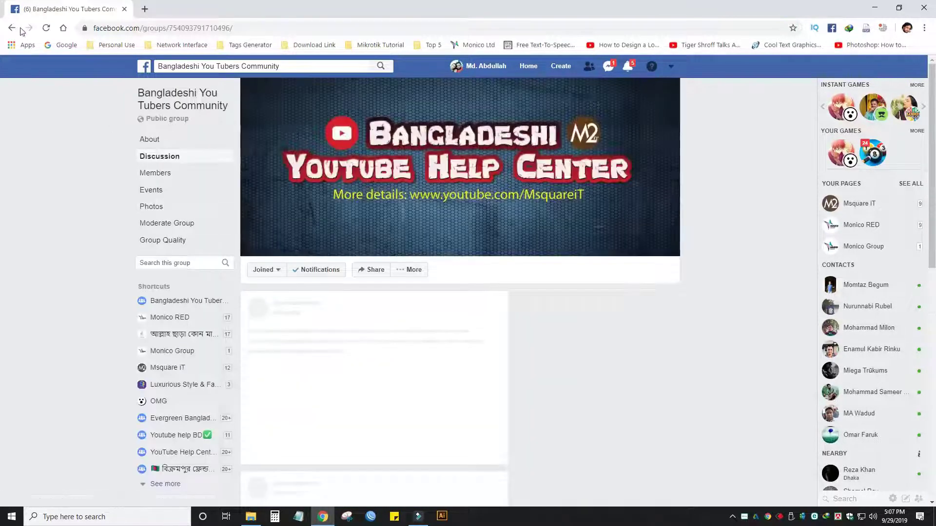
{"action": "left_click", "coordinate": [13, 27]}
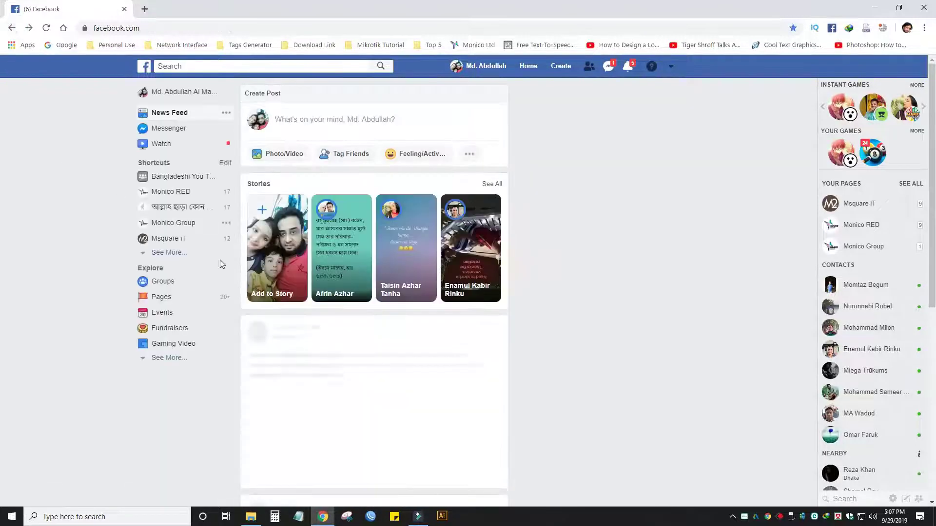
{"action": "left_click", "coordinate": [175, 227]}
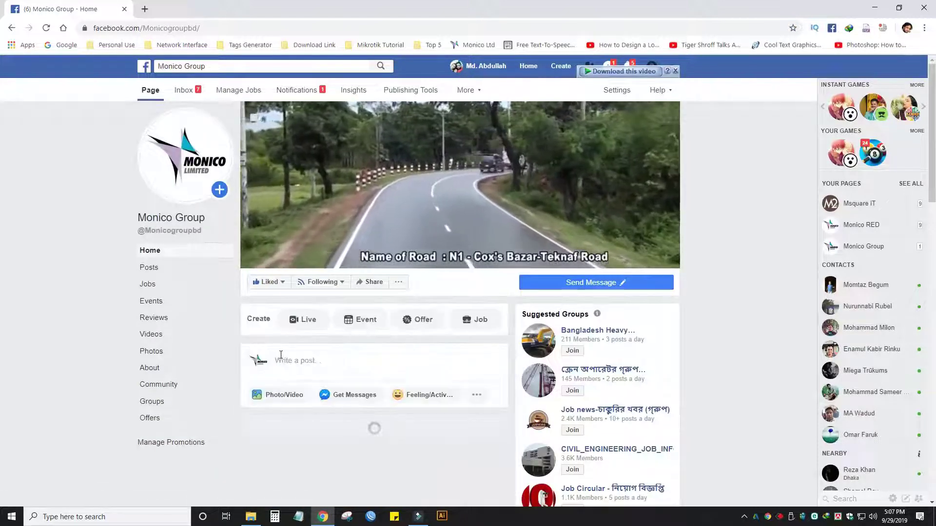
{"action": "scroll", "coordinate": [219, 321], "scroll_direction": "down", "scroll_amount": 2}
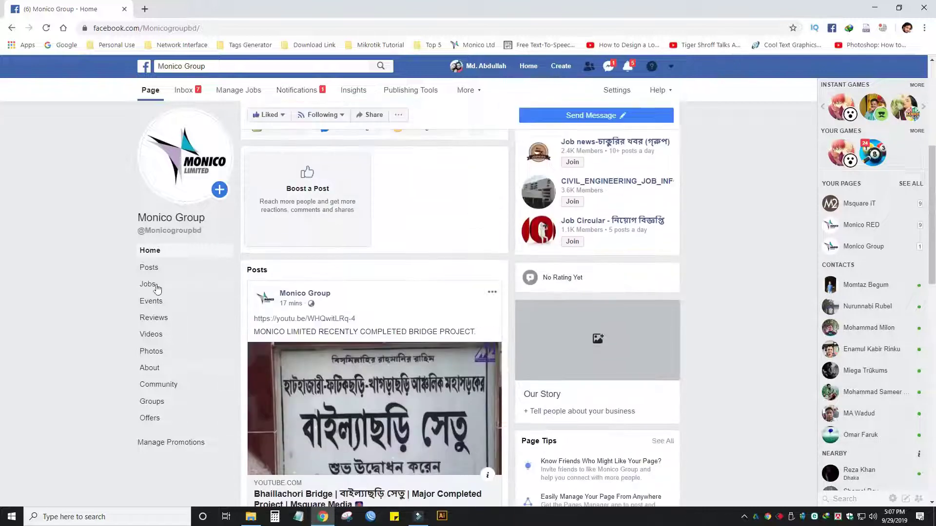
{"action": "scroll", "coordinate": [162, 344], "scroll_direction": "down", "scroll_amount": 1}
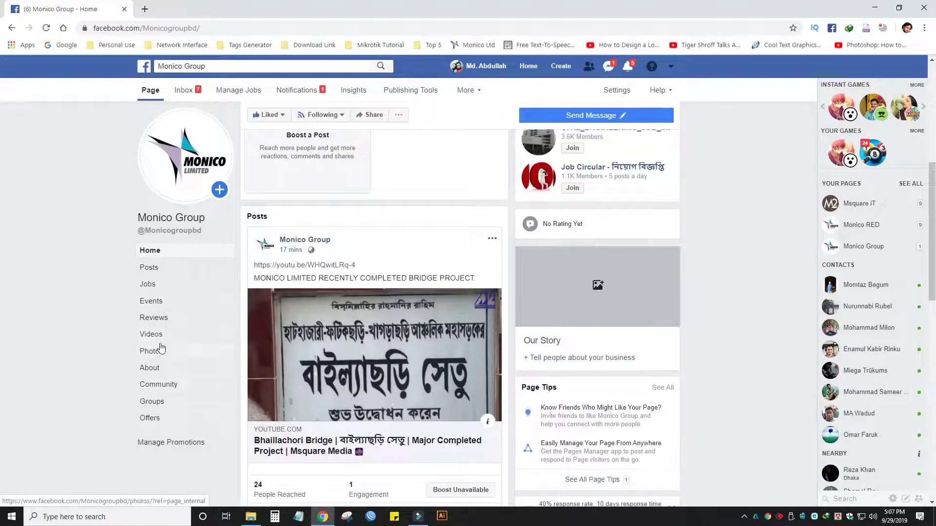
Open the Monico Group About section and start a page name change request
{"action": "left_click", "coordinate": [155, 372]}
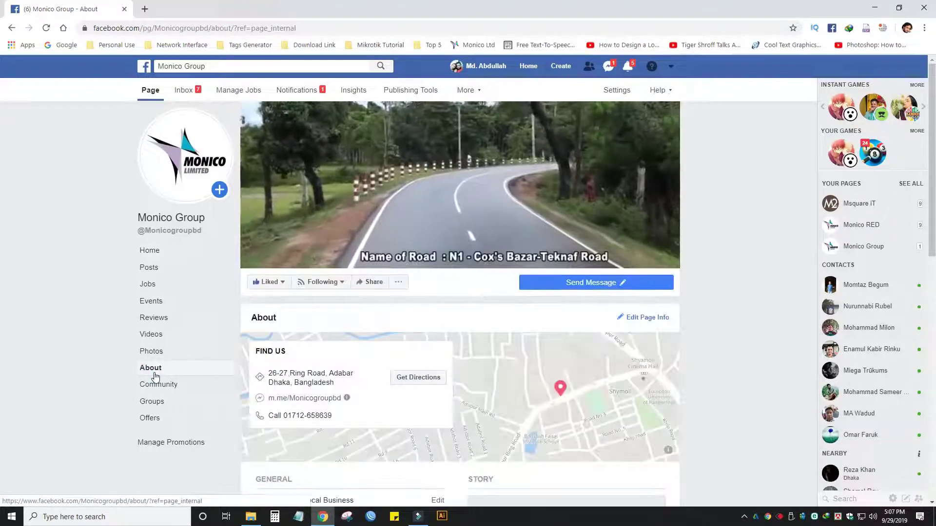
{"action": "scroll", "coordinate": [403, 366], "scroll_direction": "down", "scroll_amount": 1}
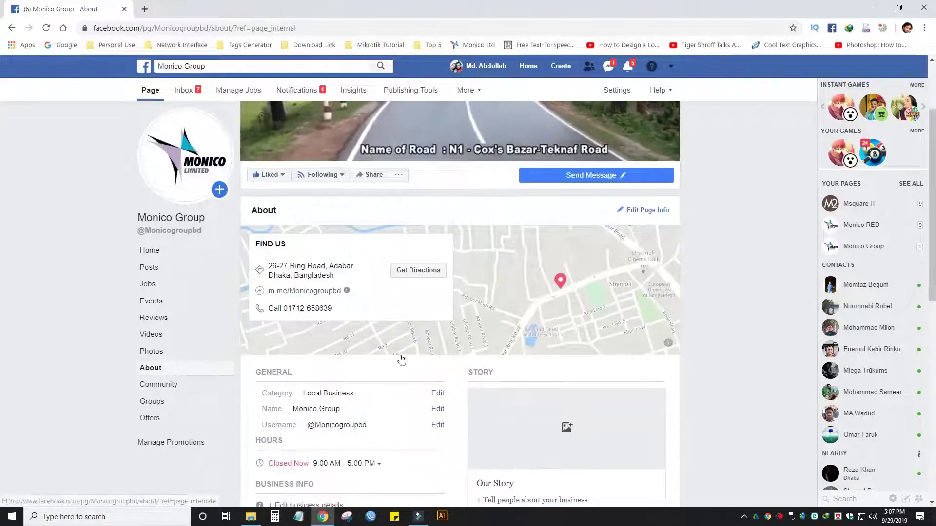
{"action": "scroll", "coordinate": [401, 361], "scroll_direction": "down", "scroll_amount": 1}
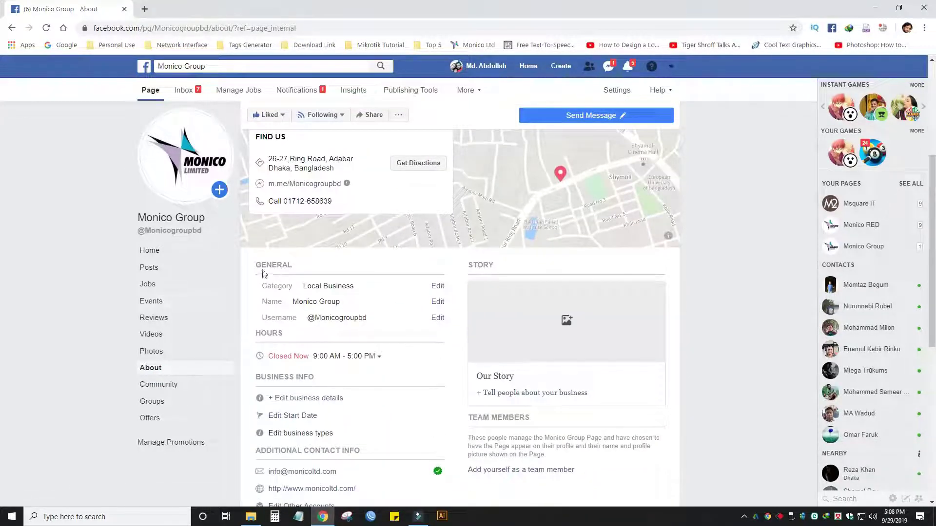
{"action": "left_click_drag", "start_coordinate": [254, 267], "coordinate": [301, 268]}
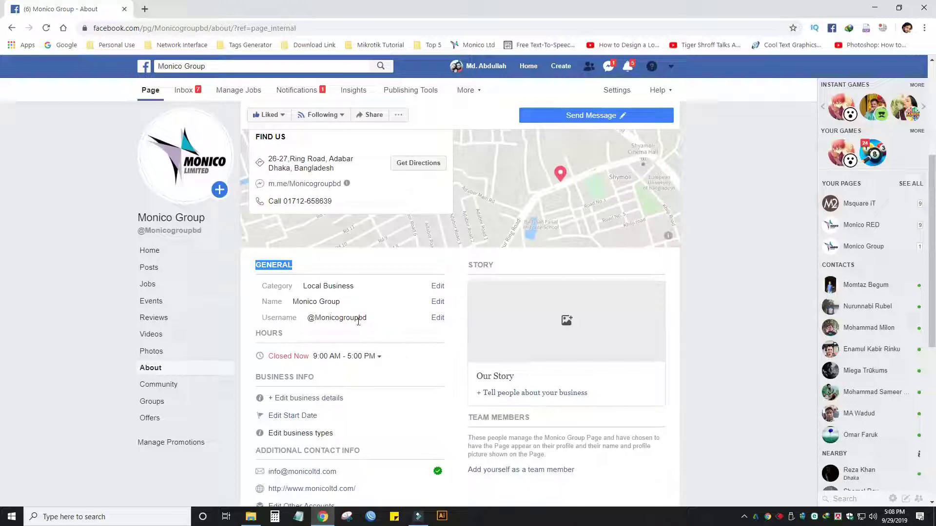
{"action": "left_click", "coordinate": [437, 302]}
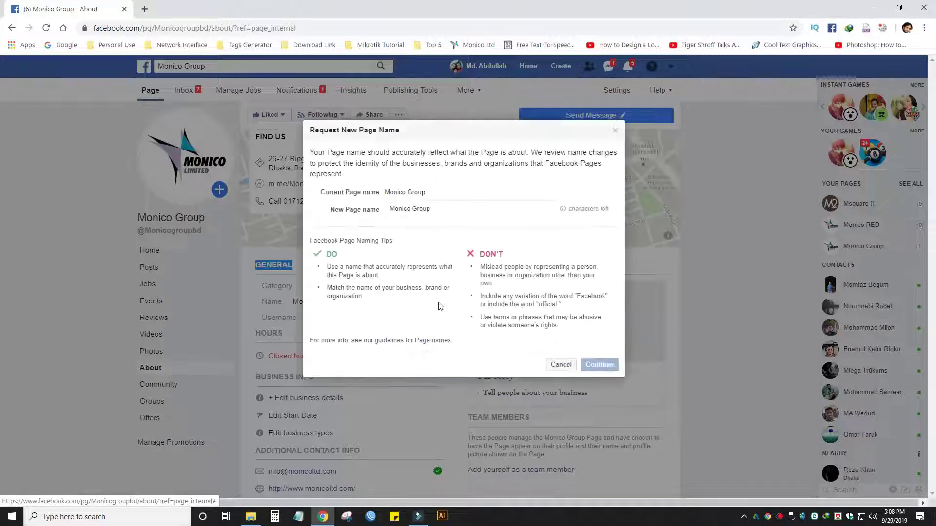
Clear the New Page name field and enter MONICO LIMITED
{"action": "left_click", "coordinate": [439, 210]}
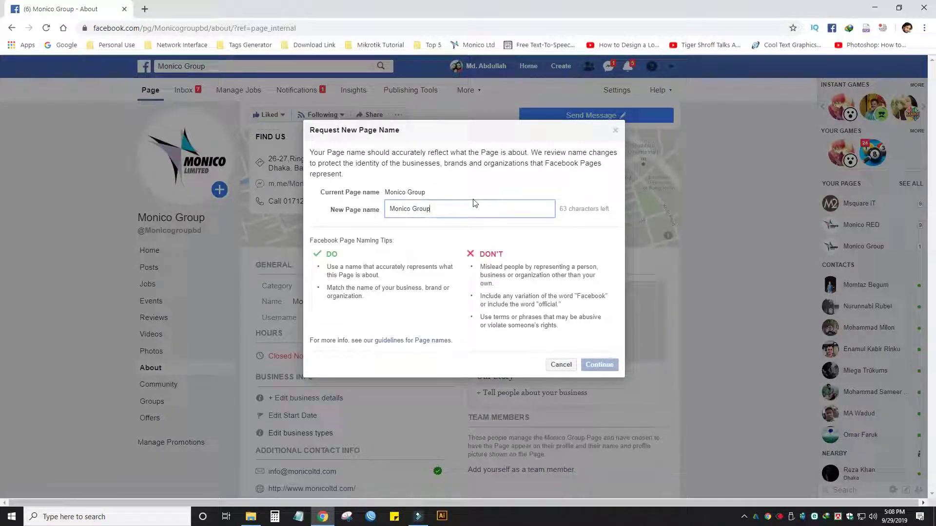
{"action": "key", "text": "BackSpace"}
{"action": "key", "text": "BackSpace"}
{"action": "key", "text": "BackSpace"}
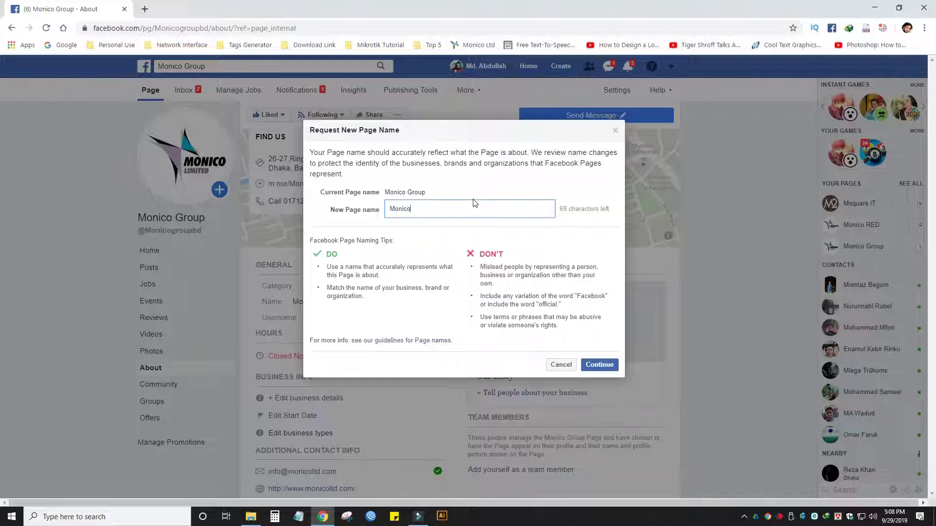
{"action": "key", "text": "BackSpace"}
{"action": "key", "text": "BackSpace"}
{"action": "key", "text": "BackSpace"}
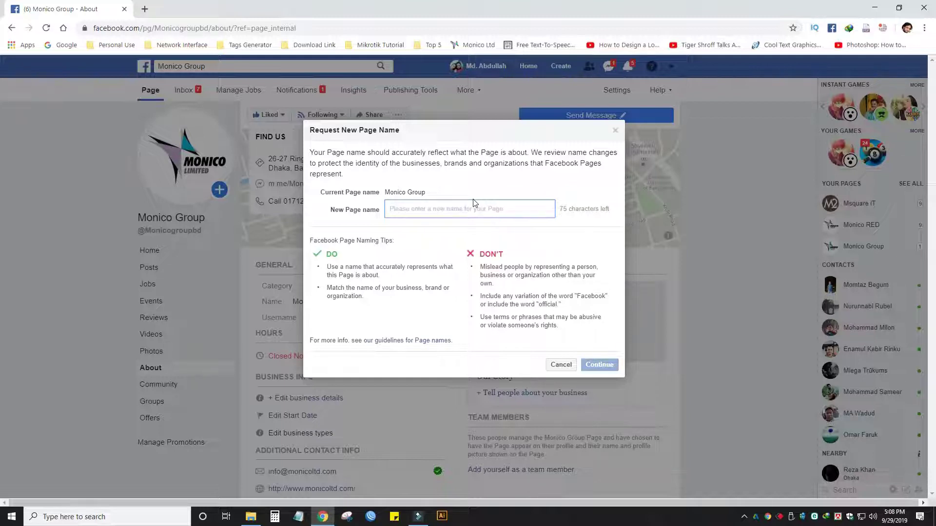
{"action": "type", "text": "MONICO"}
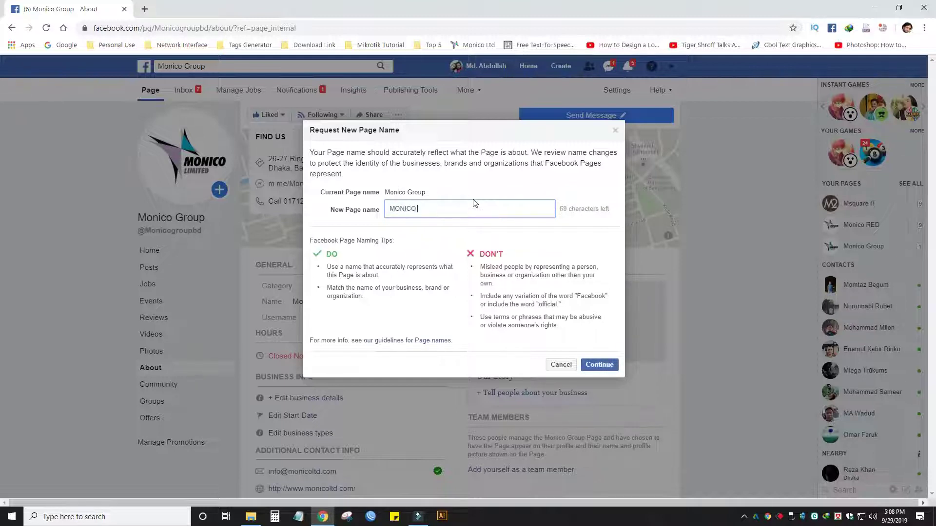
{"action": "type", "text": "D"}
Submit MONICO LIMITED, then replace the rejected name with 'Monico Limited' after the invalid-name warning
{"action": "left_click", "coordinate": [598, 365]}
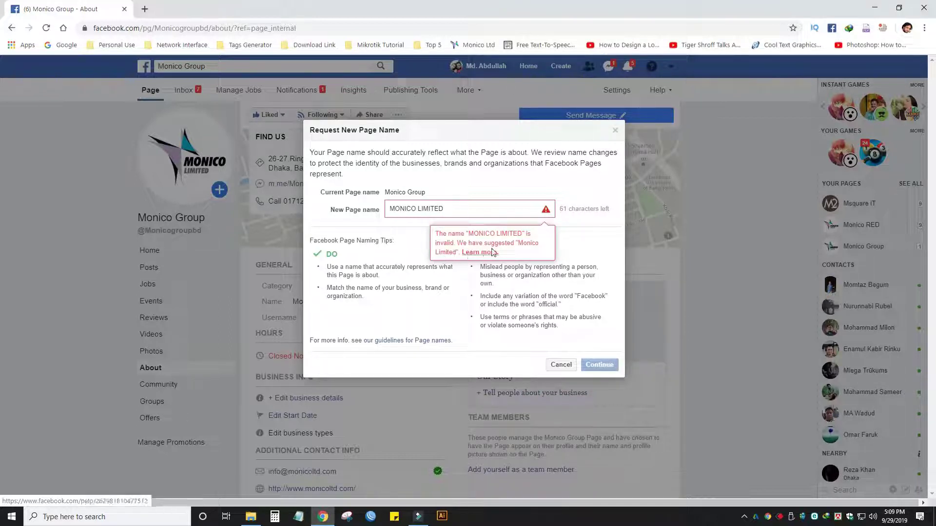
{"action": "left_click", "coordinate": [451, 209]}
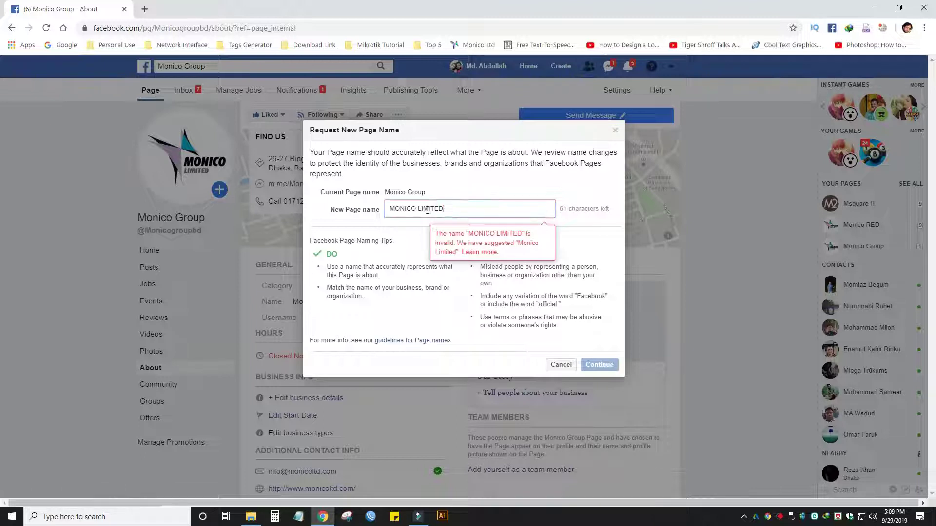
{"action": "left_click_drag", "start_coordinate": [450, 208], "coordinate": [359, 216]}
{"action": "type", "text": "M"}
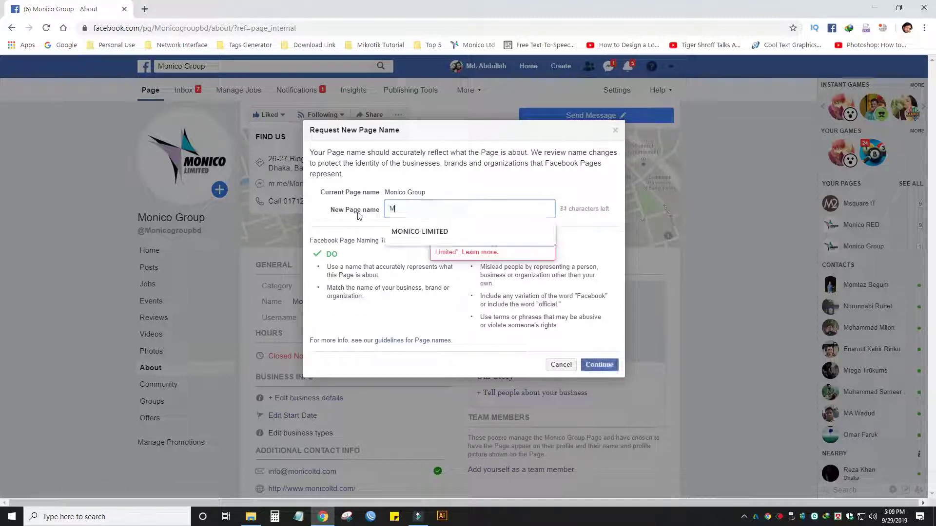
{"action": "type", "text": "onico Limited"}
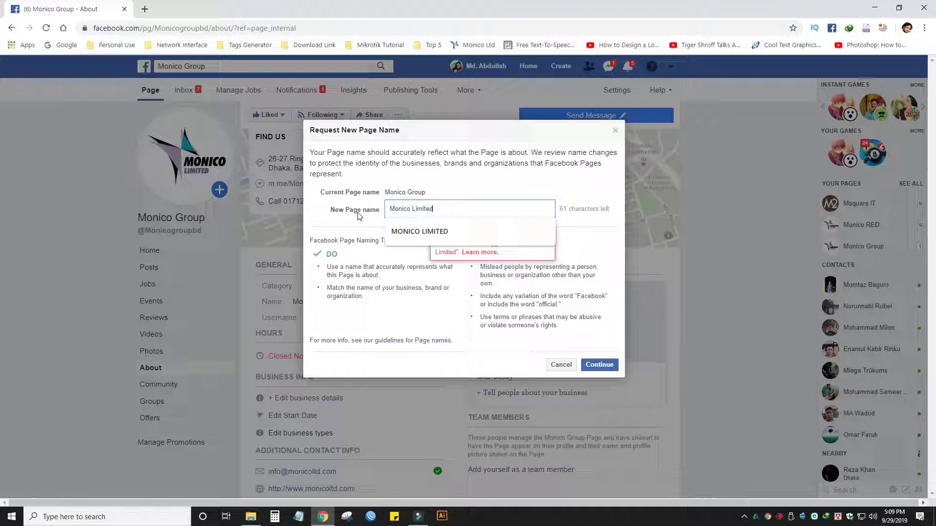
{"action": "triple_click", "coordinate": [592, 189]}
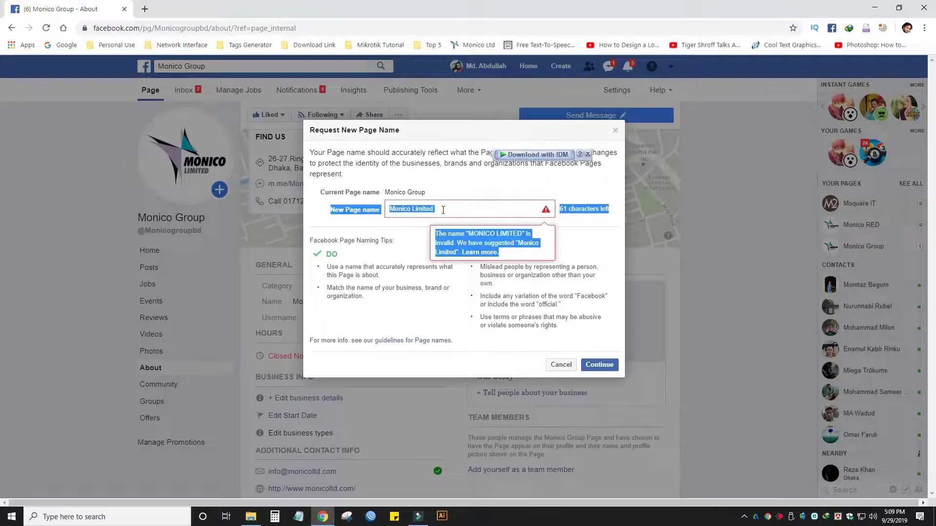
{"action": "left_click", "coordinate": [420, 209]}
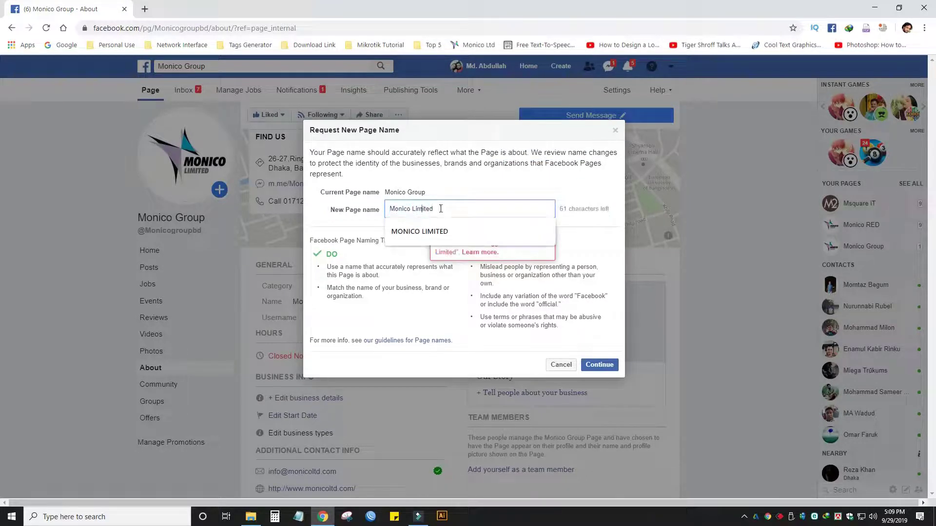
{"action": "triple_click", "coordinate": [440, 209]}
{"action": "left_click", "coordinate": [422, 209]}
Continue with 'Monico Limited', request the change, and acknowledge the review notice
{"action": "left_click", "coordinate": [606, 367]}
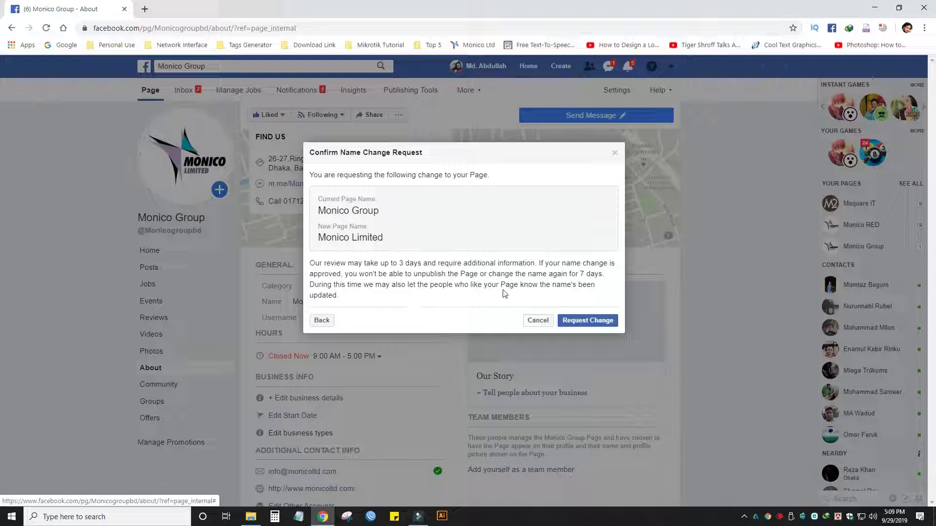
{"action": "left_click", "coordinate": [583, 323]}
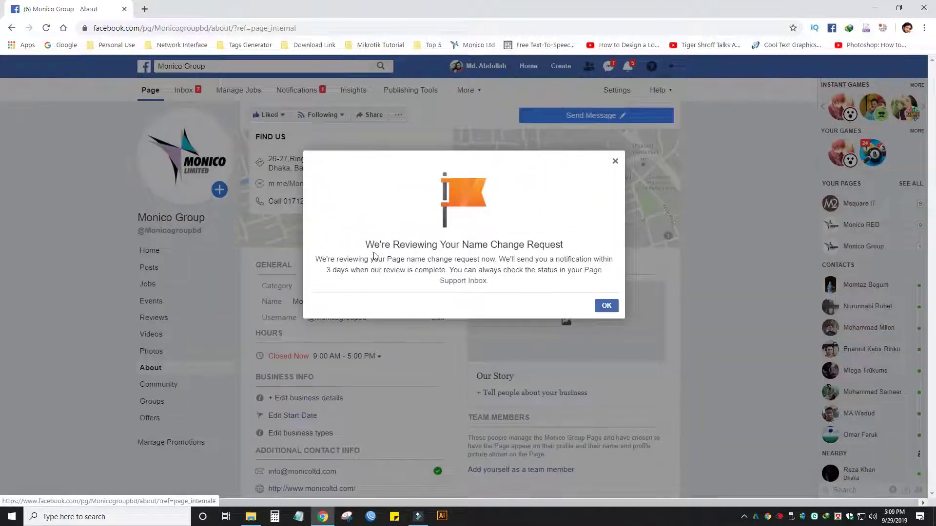
{"action": "left_click", "coordinate": [607, 306]}
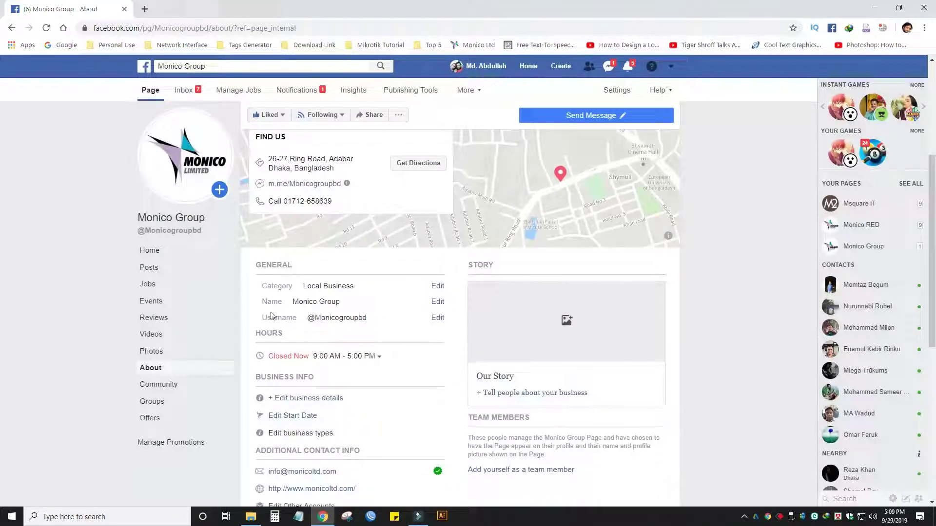
From the news feed, open the name change approval notification, then return Home
{"action": "left_click", "coordinate": [145, 67]}
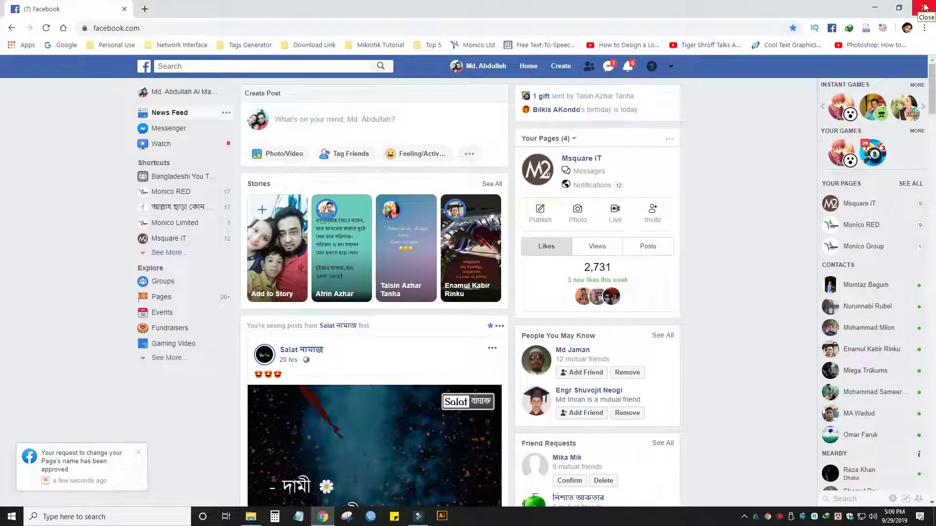
{"action": "left_click", "coordinate": [70, 468]}
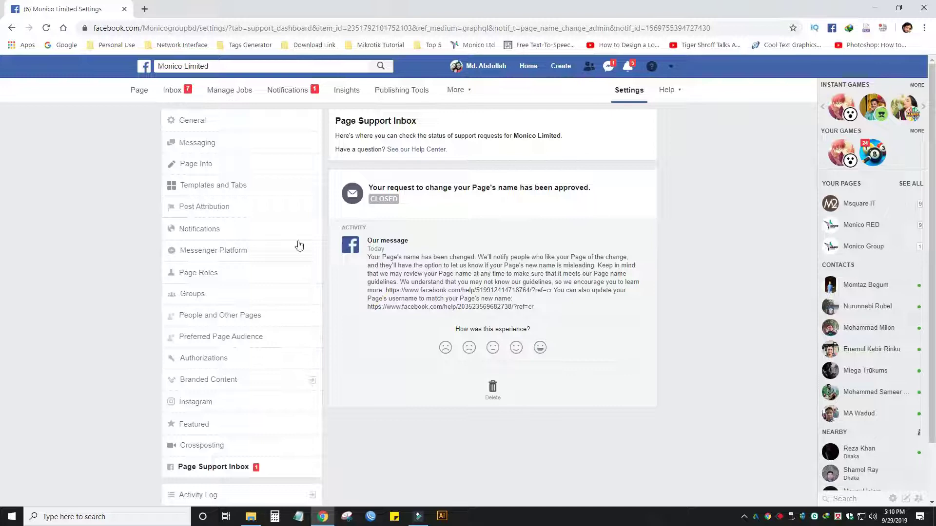
{"action": "left_click", "coordinate": [145, 67]}
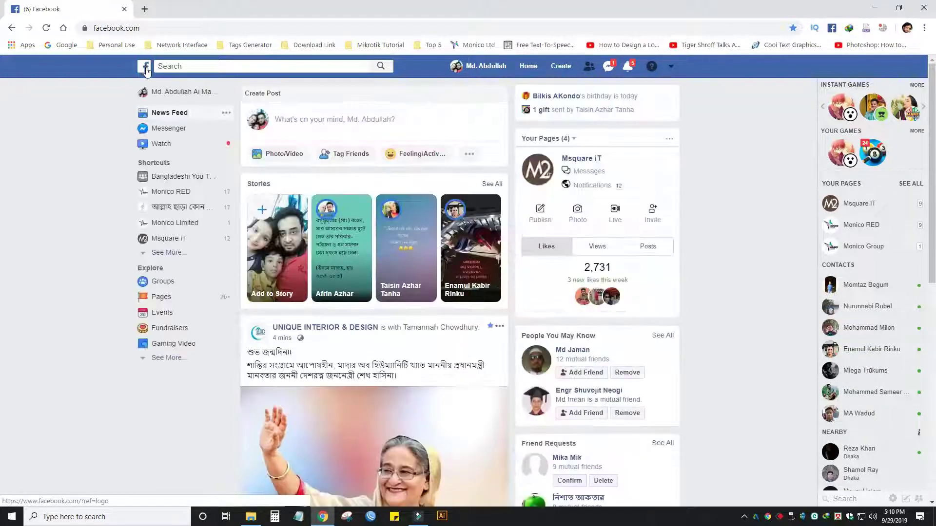
{"action": "mouse_move", "coordinate": [176, 222]}
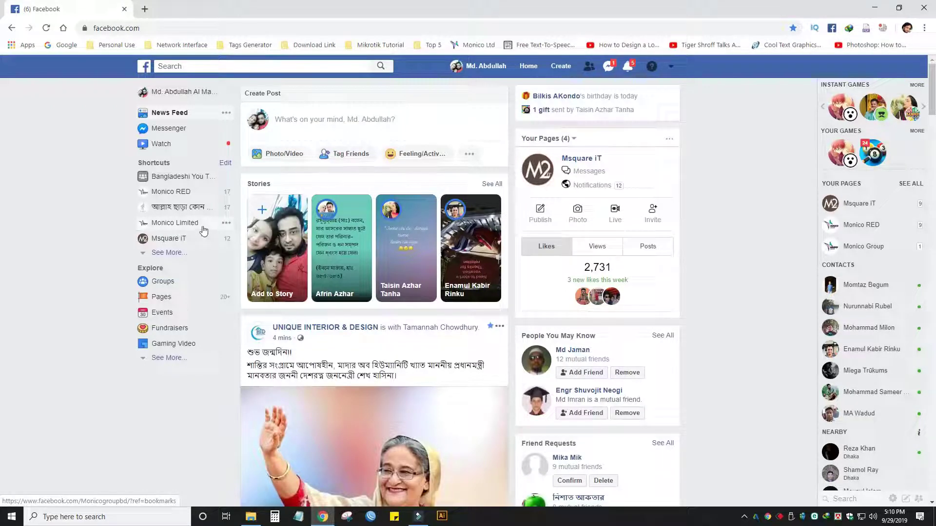
Open the Monico Limited page, clear 'Monico Group' from search, and reload the page
{"action": "left_click", "coordinate": [186, 227]}
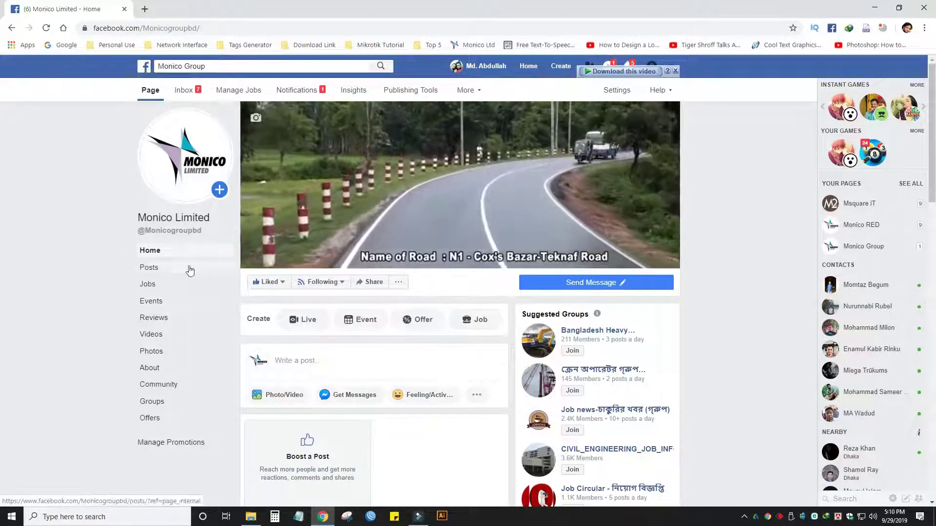
{"action": "left_click", "coordinate": [211, 67]}
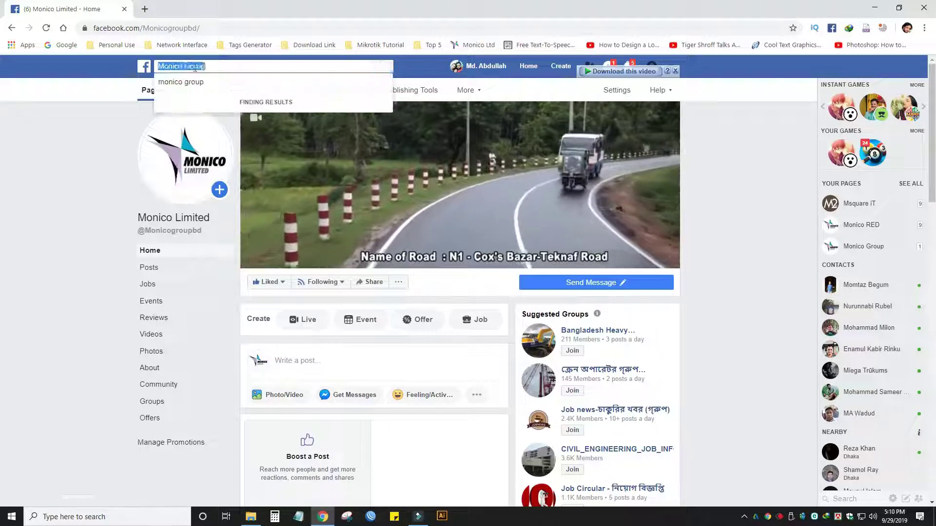
{"action": "left_click", "coordinate": [216, 68]}
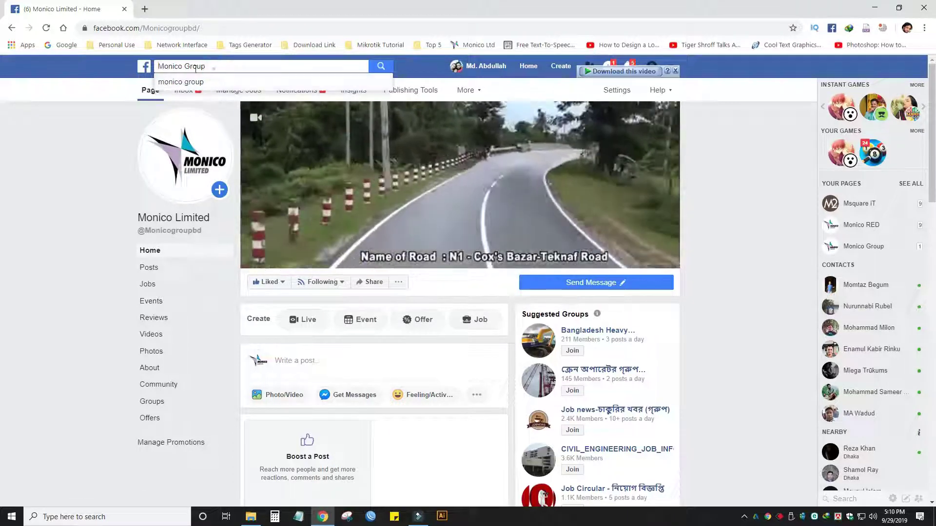
{"action": "key", "text": "BackSpace"}
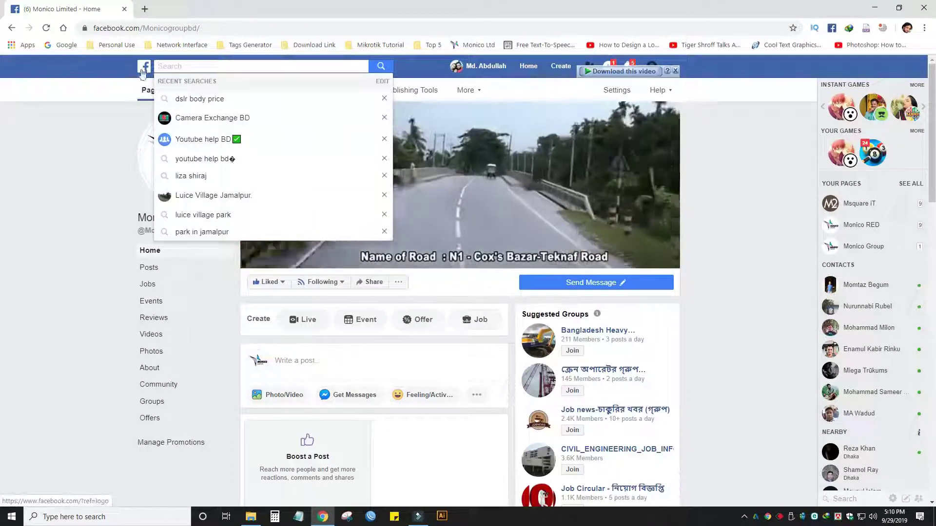
{"action": "left_click", "coordinate": [149, 224]}
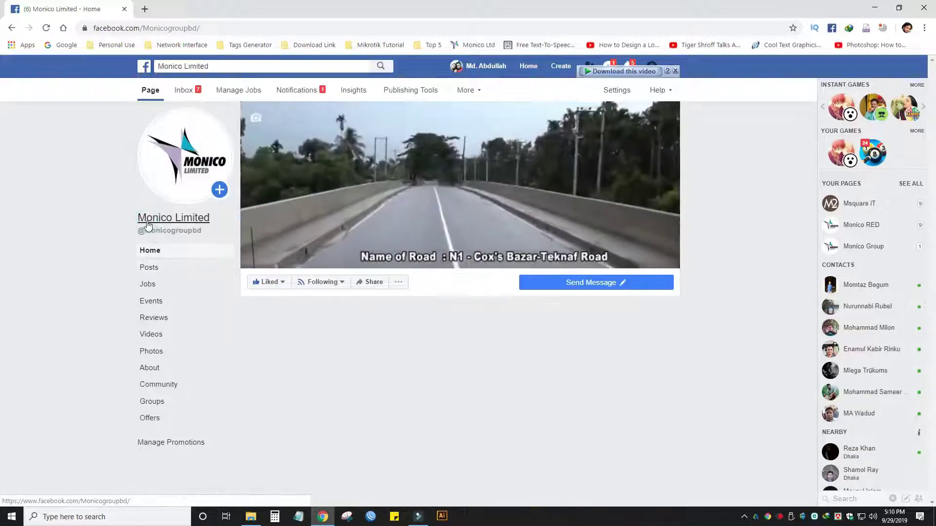